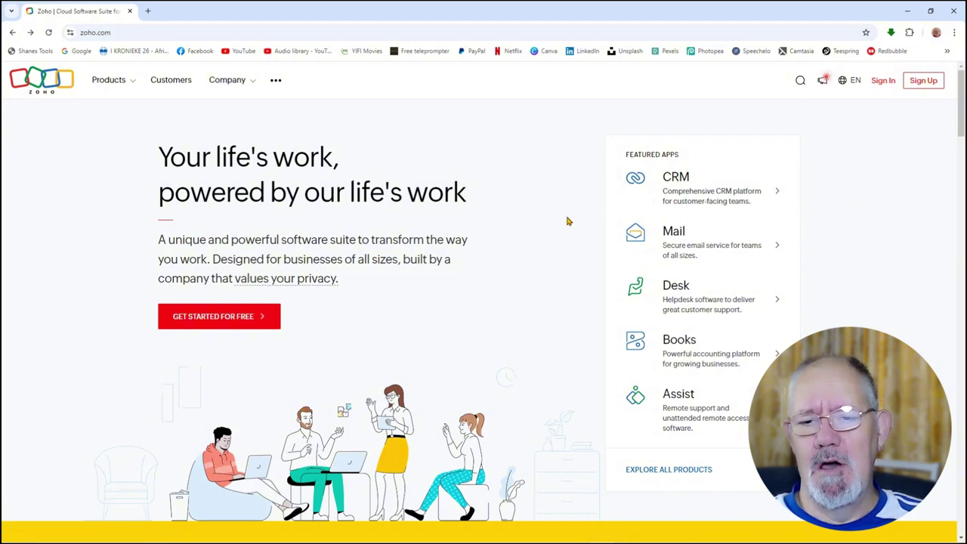
# Open the Zoho Mail pricing page and show the plan prices in USD
pyautogui.click(672, 243)
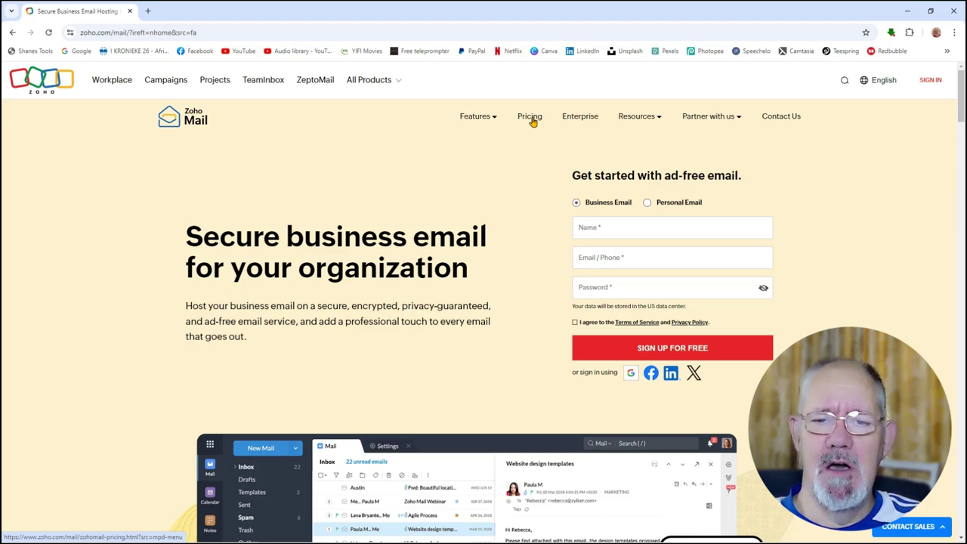
pyautogui.click(531, 119)
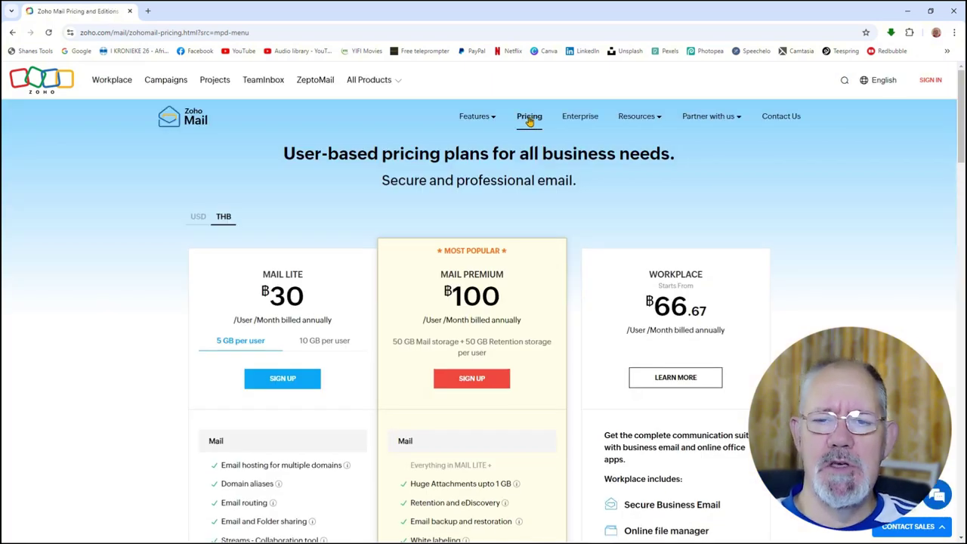
pyautogui.click(201, 218)
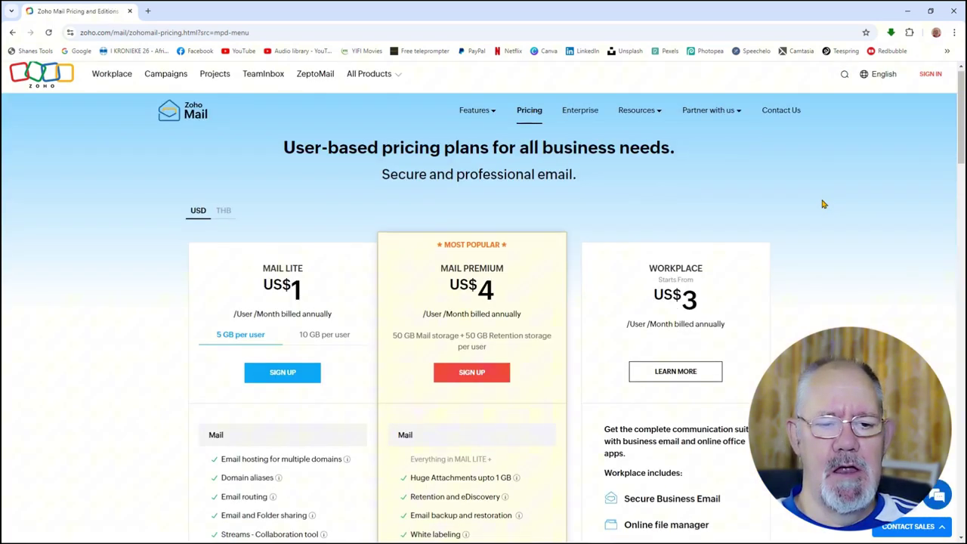
# Review the Zoho Mail plans down to the Forever Free Plan and highlight its 25MB attachment limit
pyautogui.scroll(-1, 821, 205)
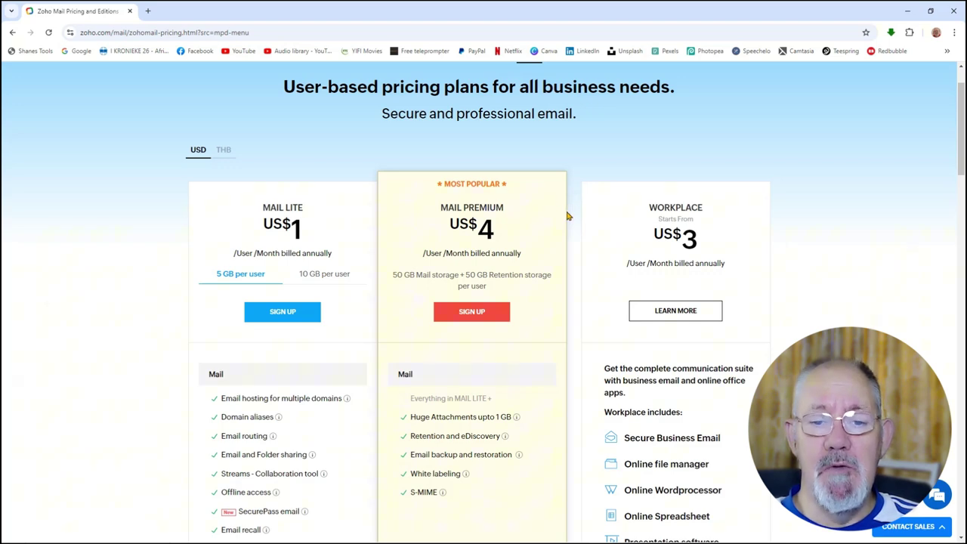
pyautogui.scroll(-12, 568, 216)
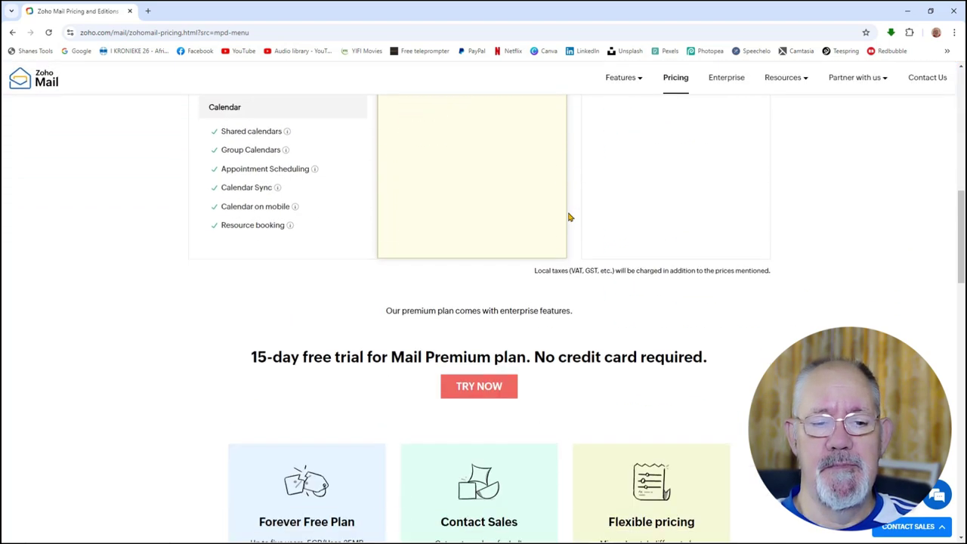
pyautogui.scroll(-2, 569, 217)
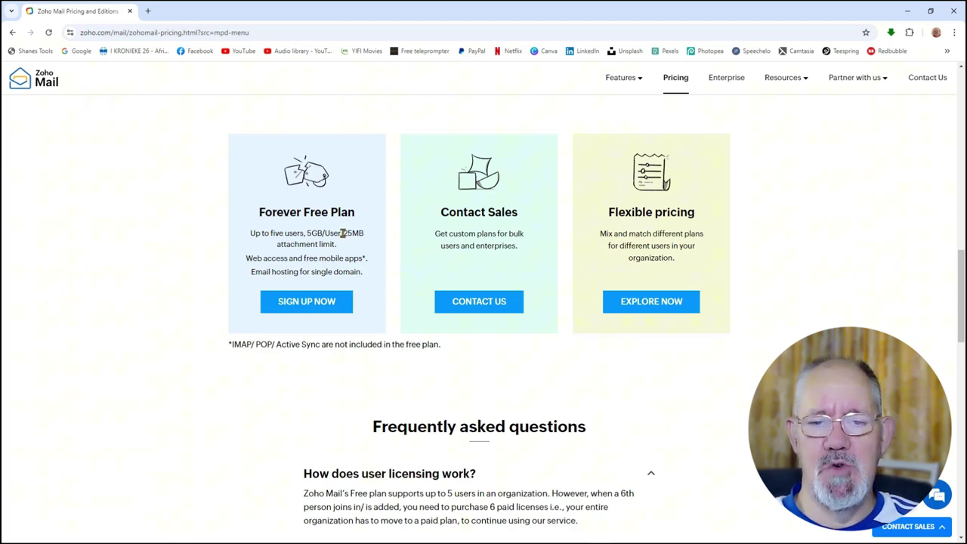
pyautogui.moveTo(343, 234); pyautogui.dragTo(364, 233)
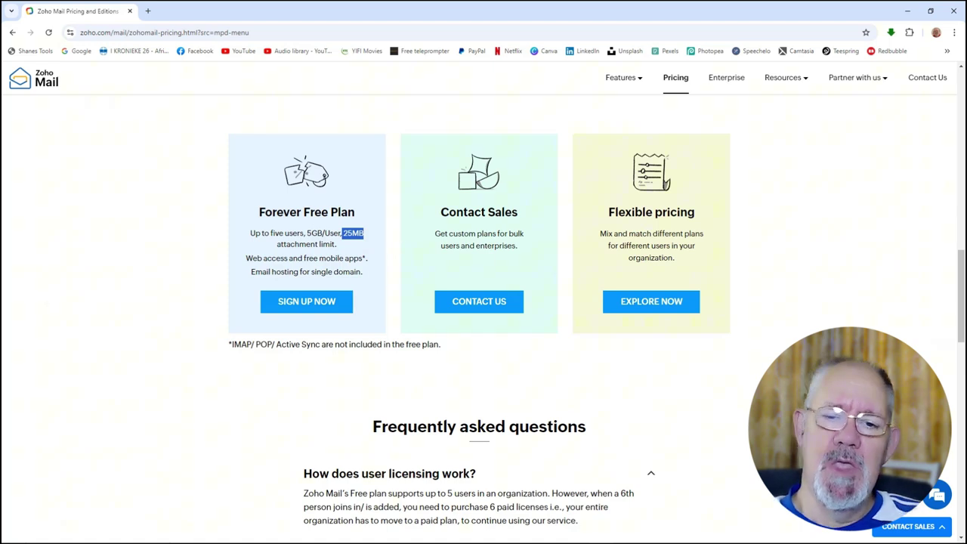
# Switch to Gmail in the other browser and highlight the domain and full address of the open message's sender
pyautogui.moveTo(149, 538)
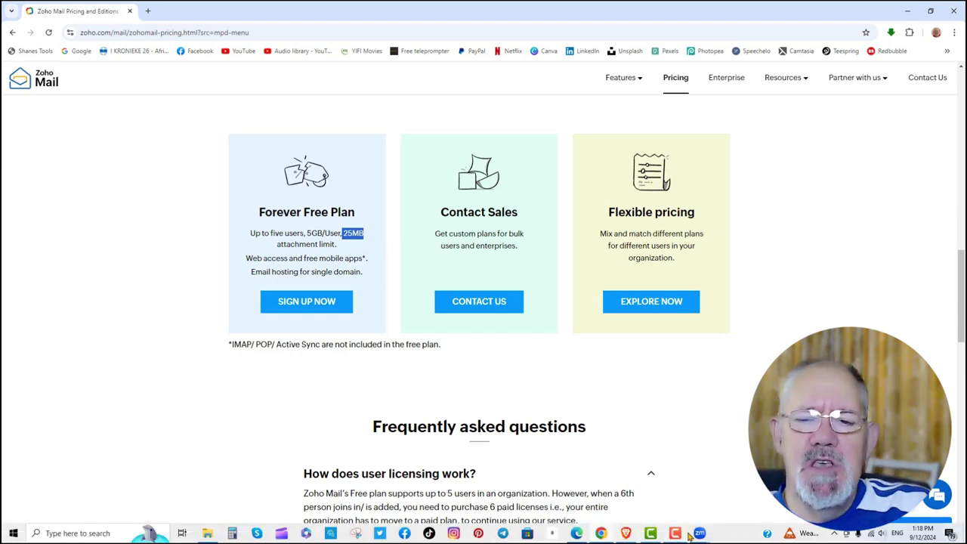
pyautogui.click(631, 535)
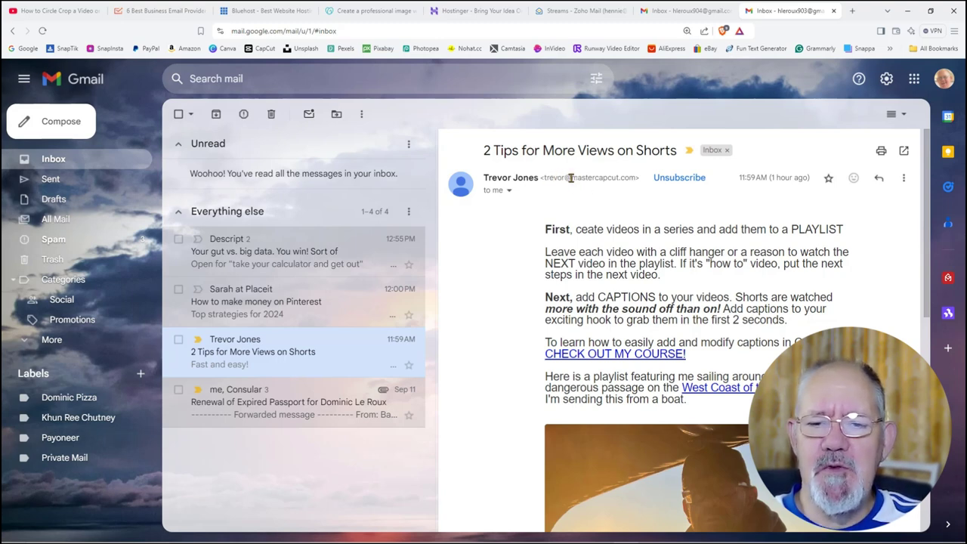
pyautogui.moveTo(572, 179); pyautogui.dragTo(631, 188)
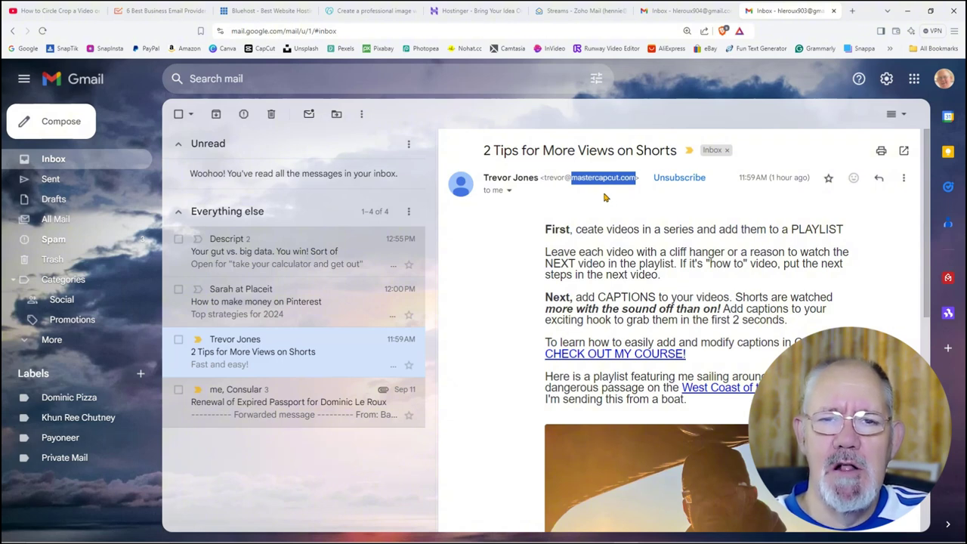
pyautogui.click(604, 197)
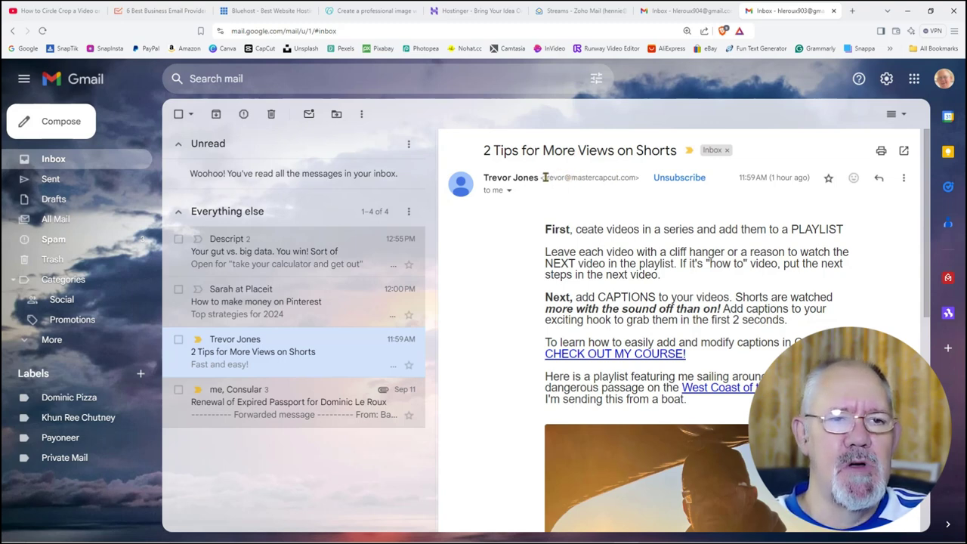
pyautogui.moveTo(544, 177); pyautogui.dragTo(639, 177)
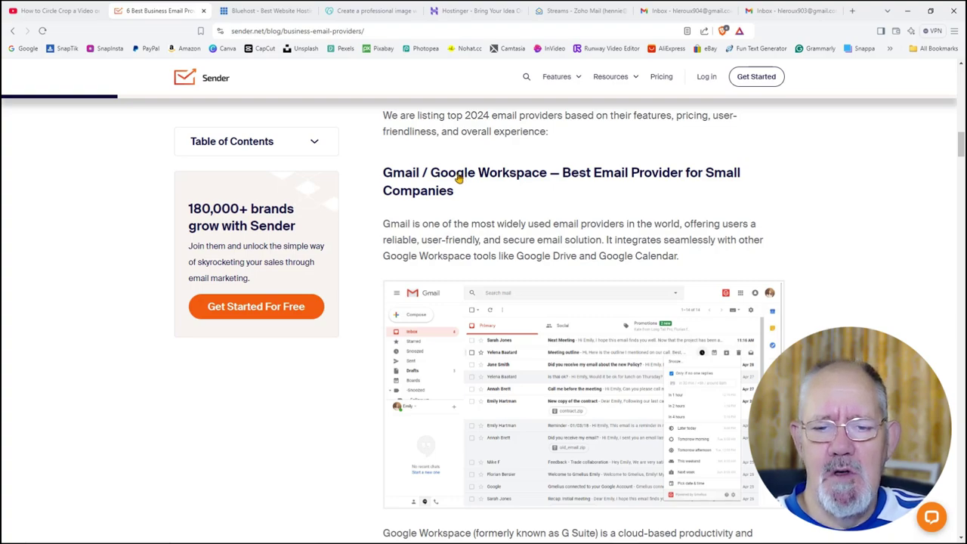
# Read the Gmail / Google Workspace section of Sender's business email providers article and highlight the Basic Plan price
pyautogui.scroll(-5, 522, 199)
pyautogui.scroll(-2, 523, 200)
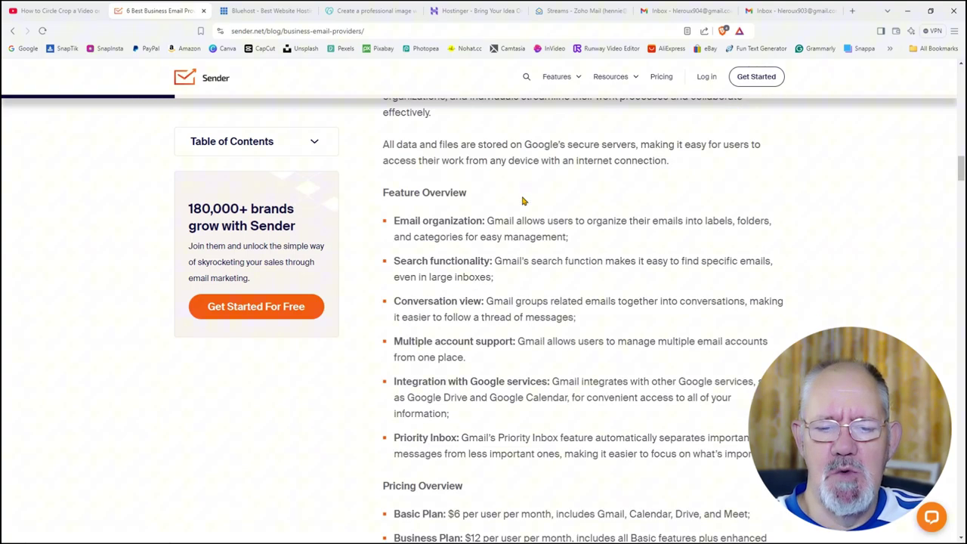
pyautogui.scroll(-4, 523, 201)
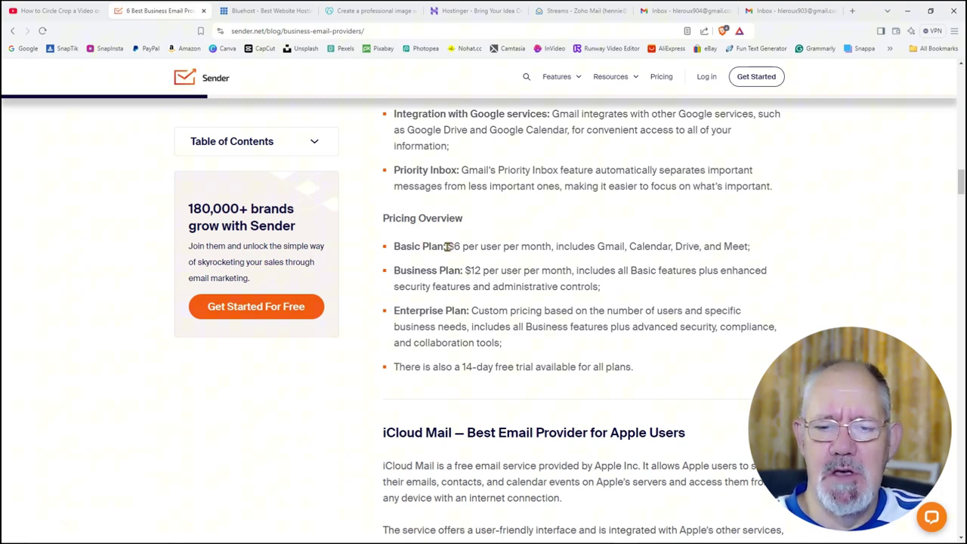
pyautogui.moveTo(446, 247); pyautogui.dragTo(460, 248)
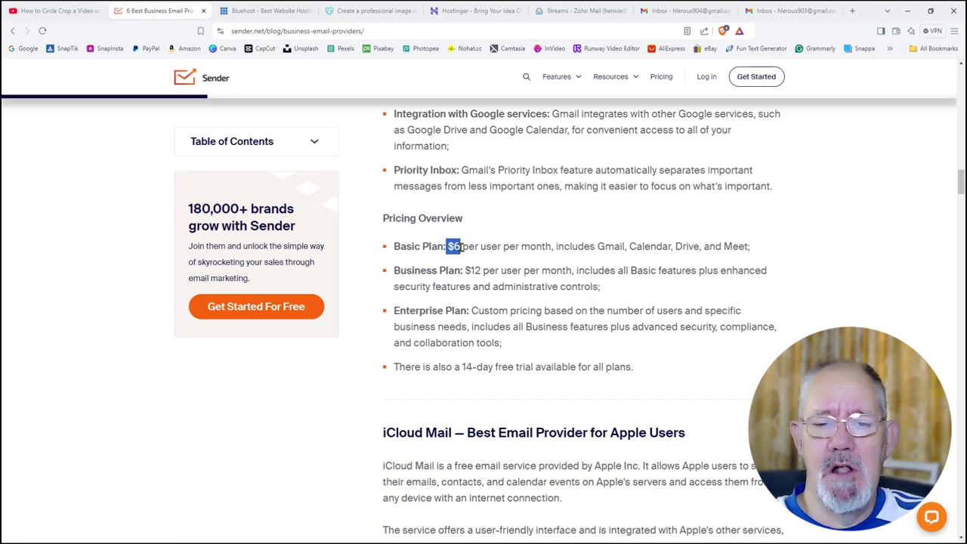
# Examine the iCloud Mail section of the article, including its feature overview and additional storage pricing
pyautogui.scroll(-3, 460, 248)
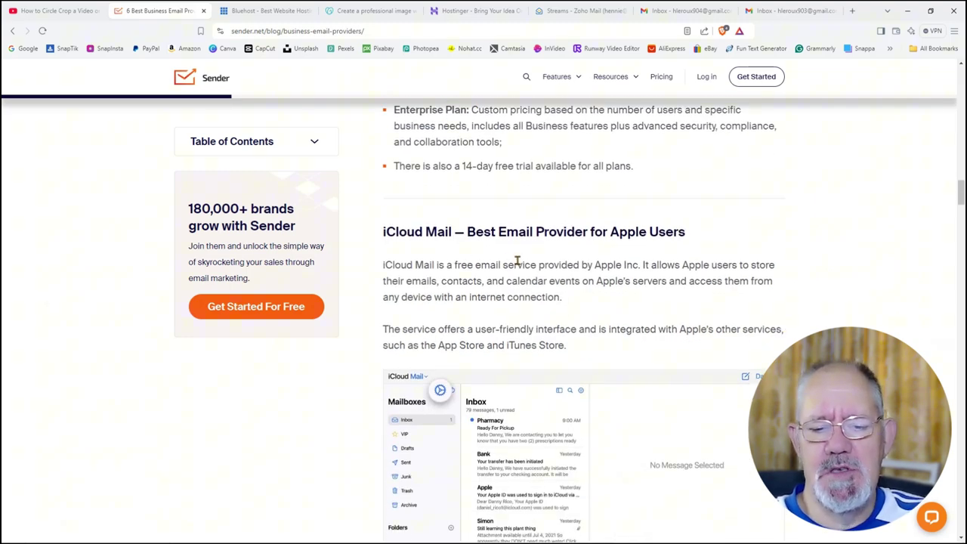
pyautogui.scroll(-2, 517, 260)
pyautogui.scroll(-2, 517, 263)
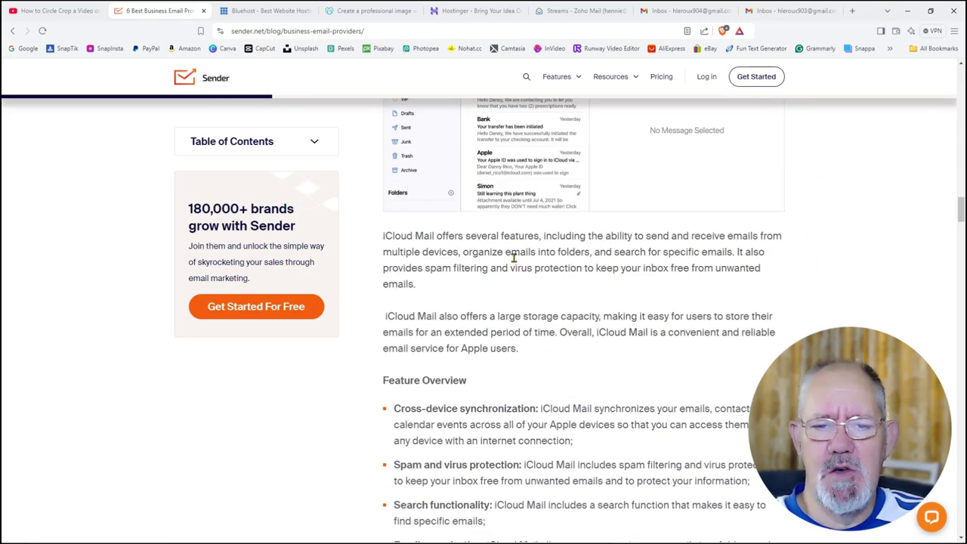
pyautogui.scroll(-4, 513, 260)
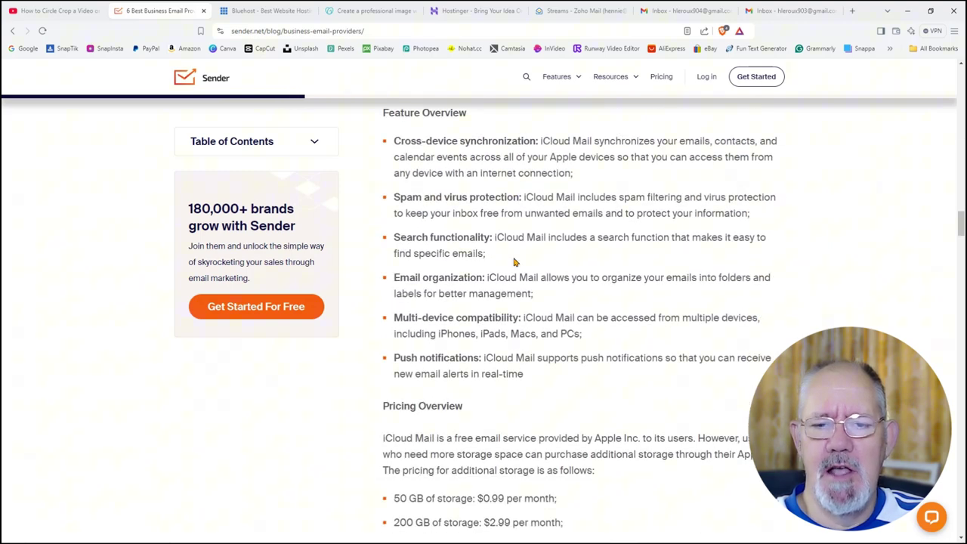
pyautogui.scroll(5, 513, 257)
pyautogui.scroll(2, 513, 257)
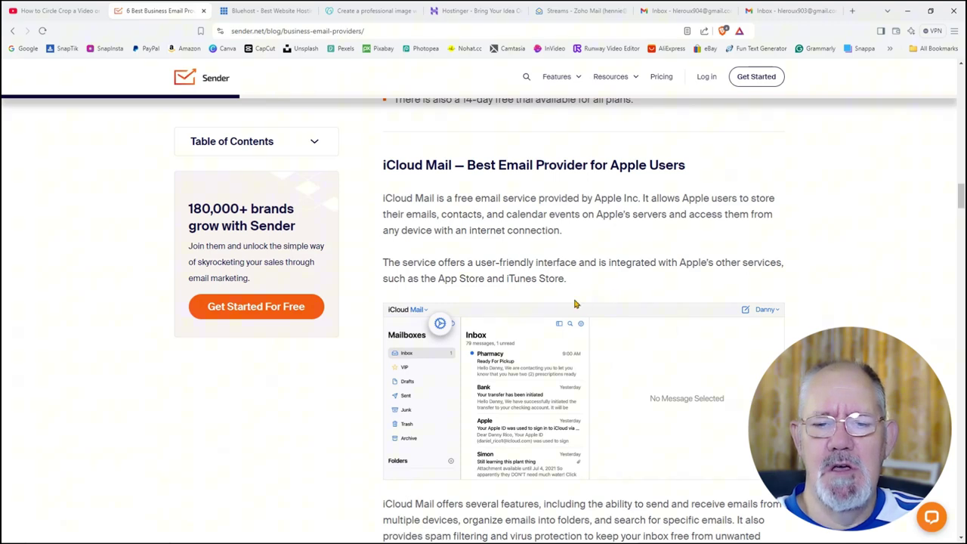
pyautogui.scroll(-6, 578, 304)
pyautogui.scroll(-2, 571, 302)
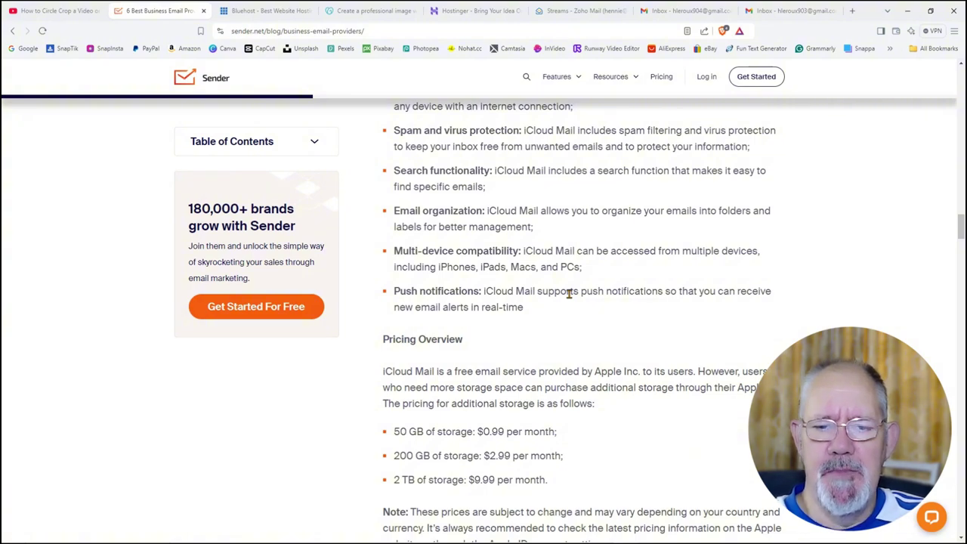
pyautogui.scroll(-2, 569, 295)
pyautogui.scroll(4, 570, 296)
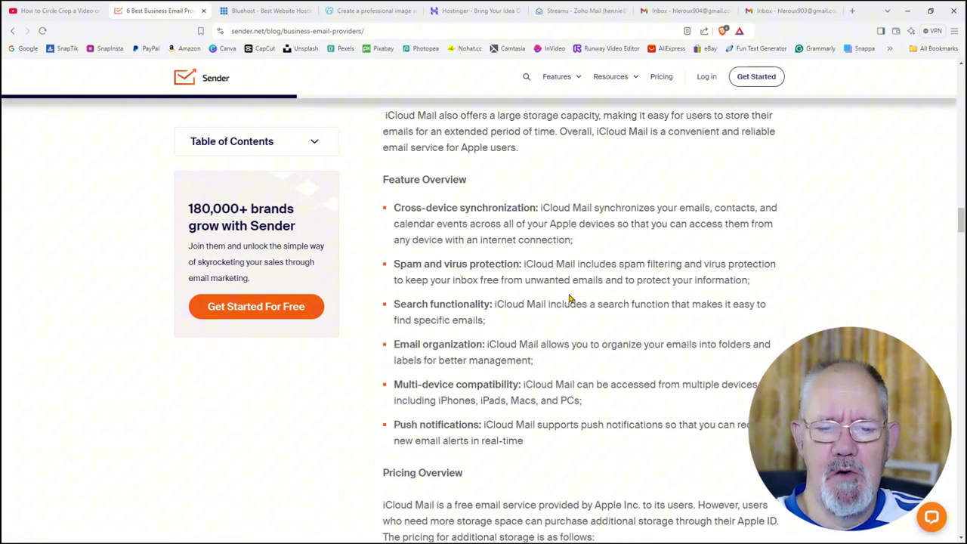
pyautogui.scroll(2, 570, 300)
pyautogui.scroll(-2, 571, 299)
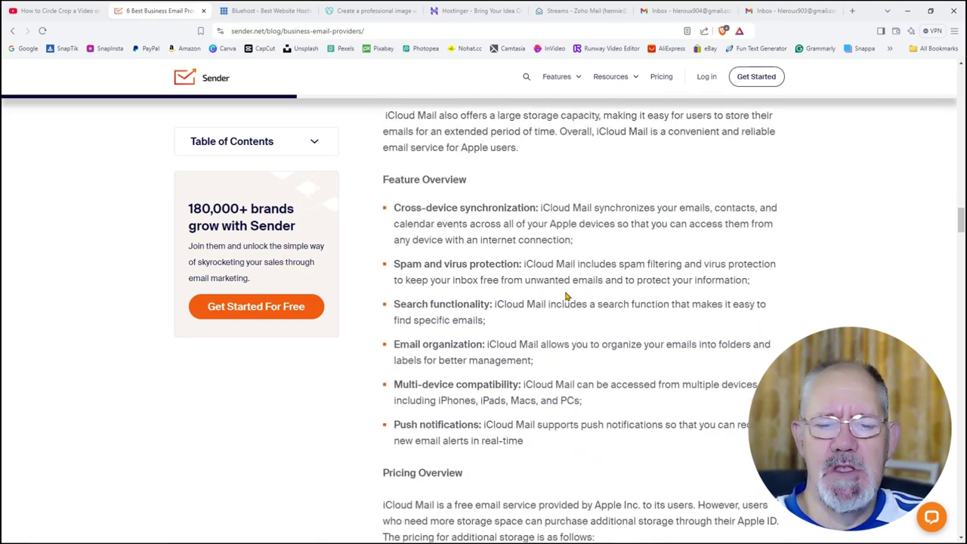
pyautogui.scroll(-3, 567, 296)
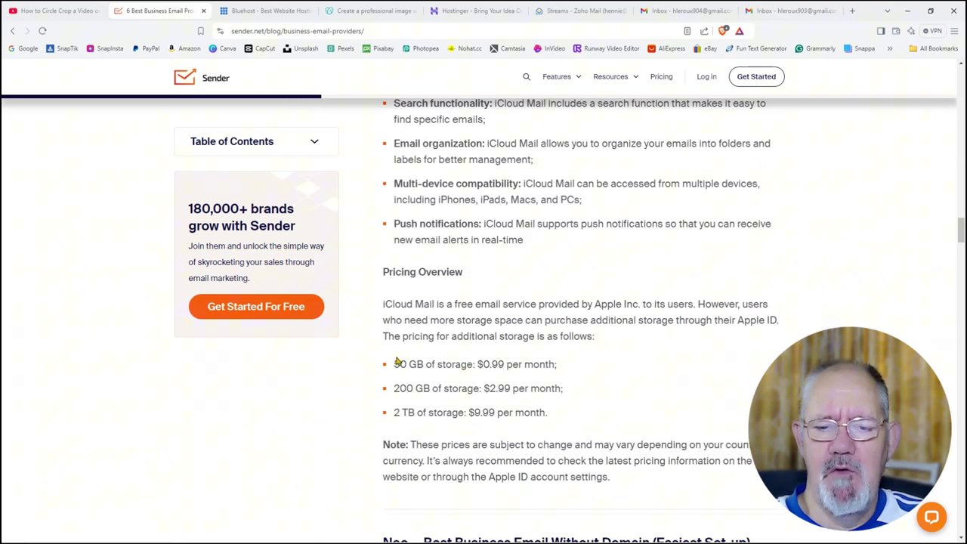
pyautogui.scroll(-1, 540, 344)
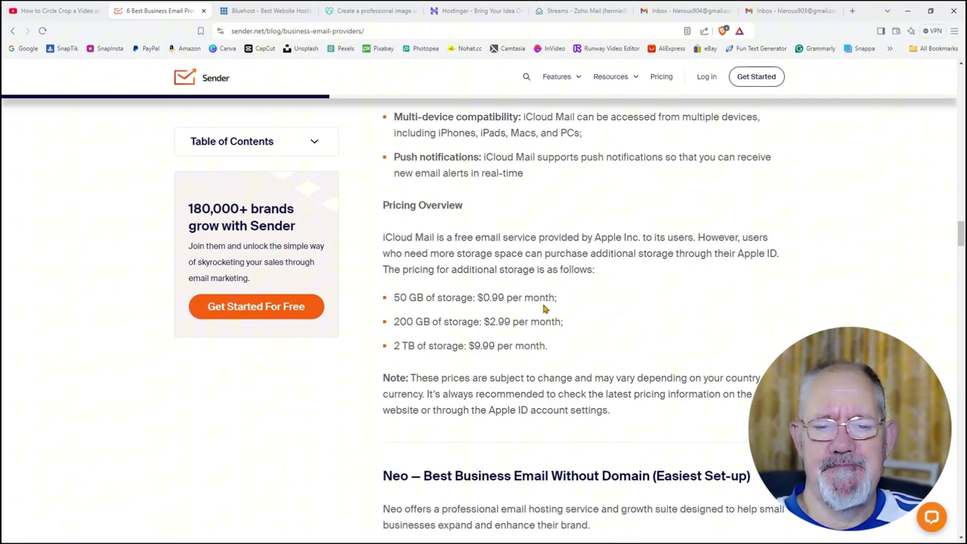
# Read the Neo section of the article through its feature list and mailbox pricing
pyautogui.scroll(-4, 544, 308)
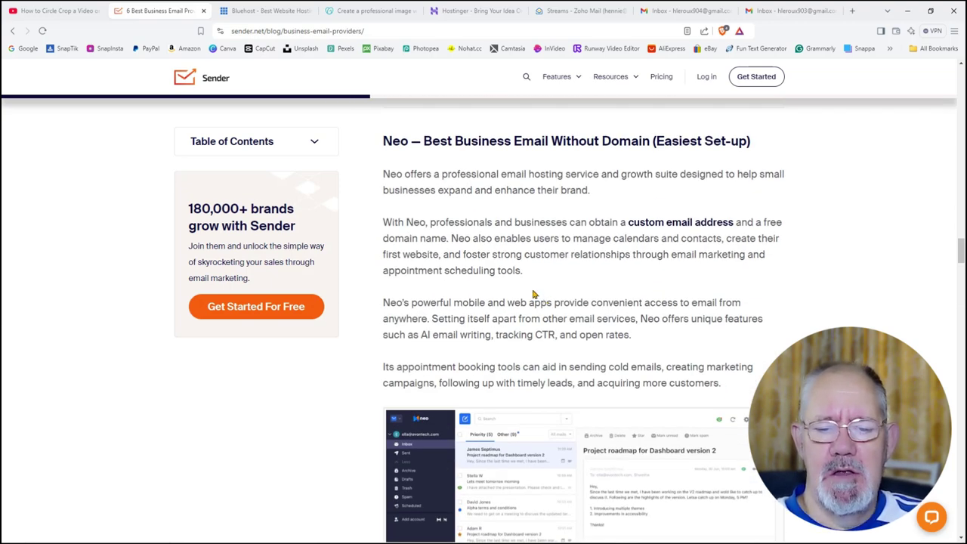
pyautogui.scroll(-6, 533, 294)
pyautogui.scroll(-2, 537, 286)
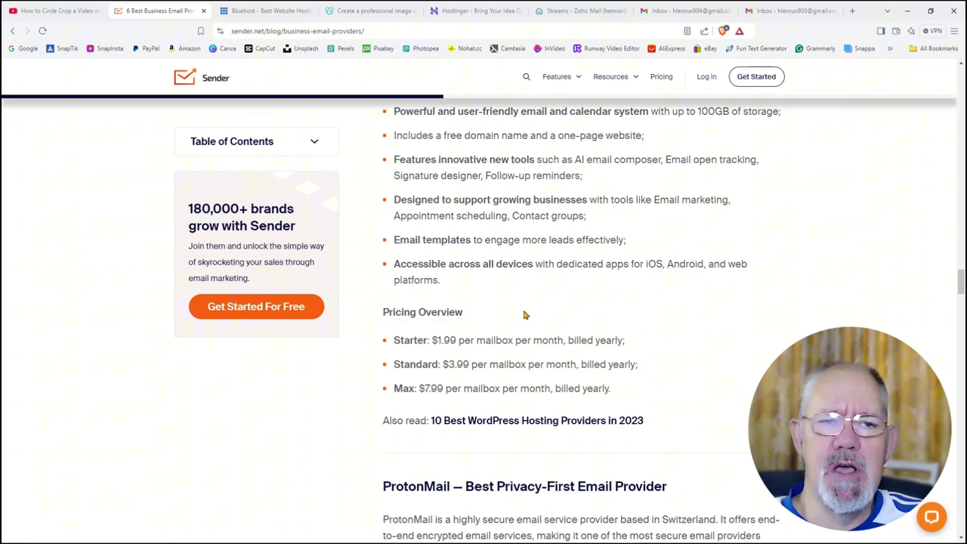
# Compare the Bluehost hosting plans and their included features, and open GoDaddy's business email and domain offer
pyautogui.hotkey('ctrl', 'Tab')
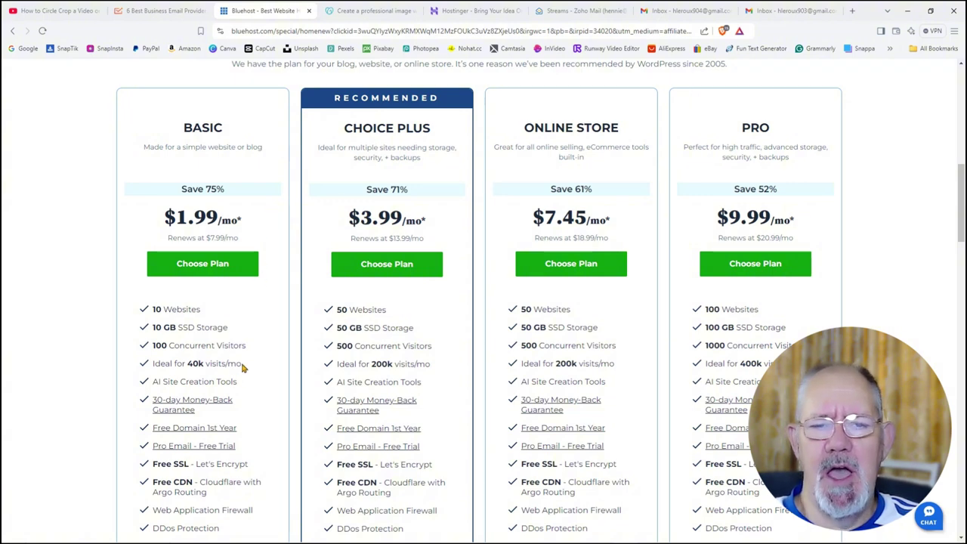
pyautogui.scroll(-1, 244, 367)
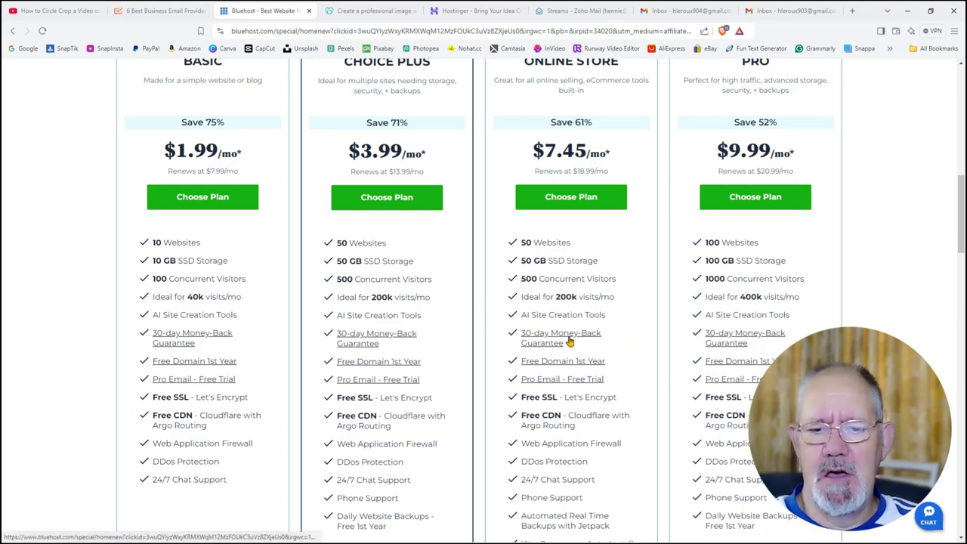
pyautogui.scroll(1, 568, 340)
pyautogui.scroll(-1, 571, 340)
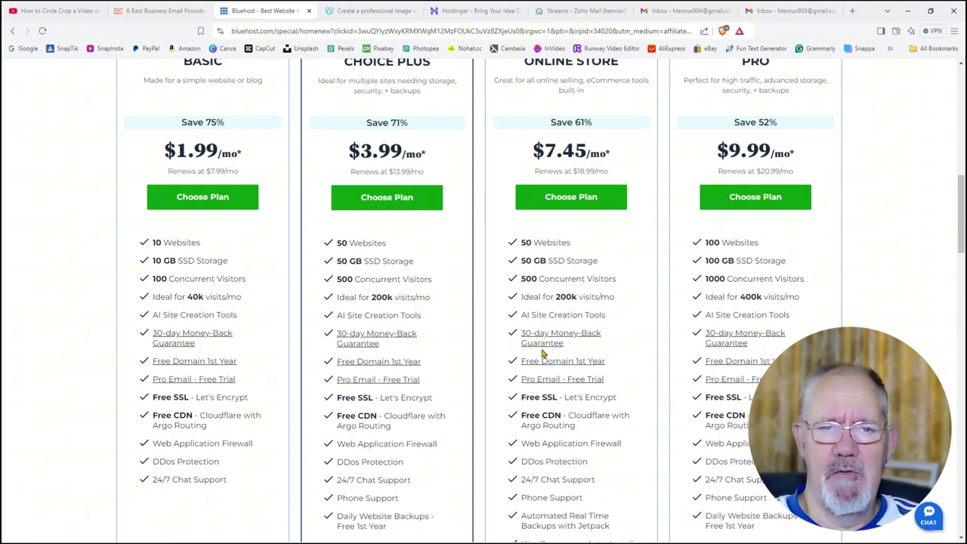
pyautogui.click(374, 13)
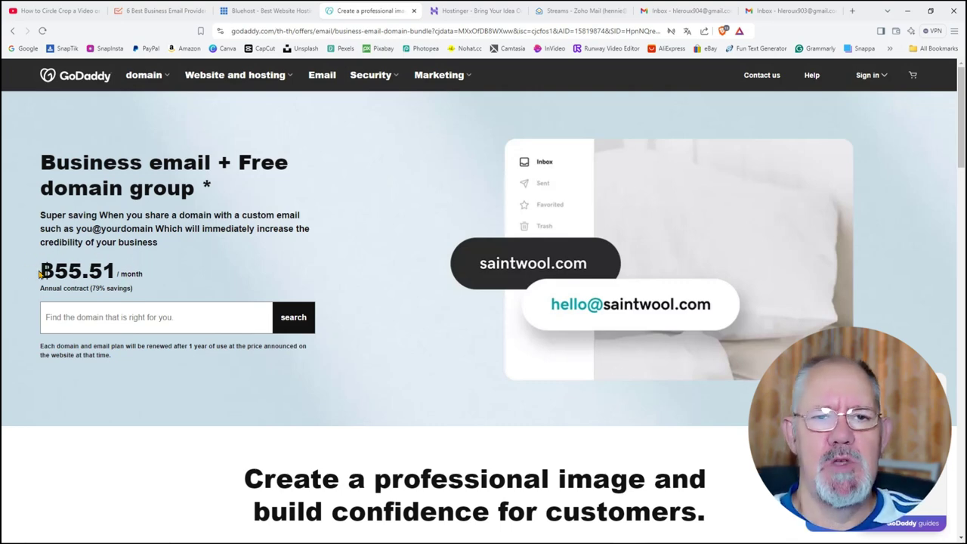
# Review Hostinger's hosting plans and check the details of the free email feature in the Premium plan
pyautogui.hotkey('ctrl', 'Tab')
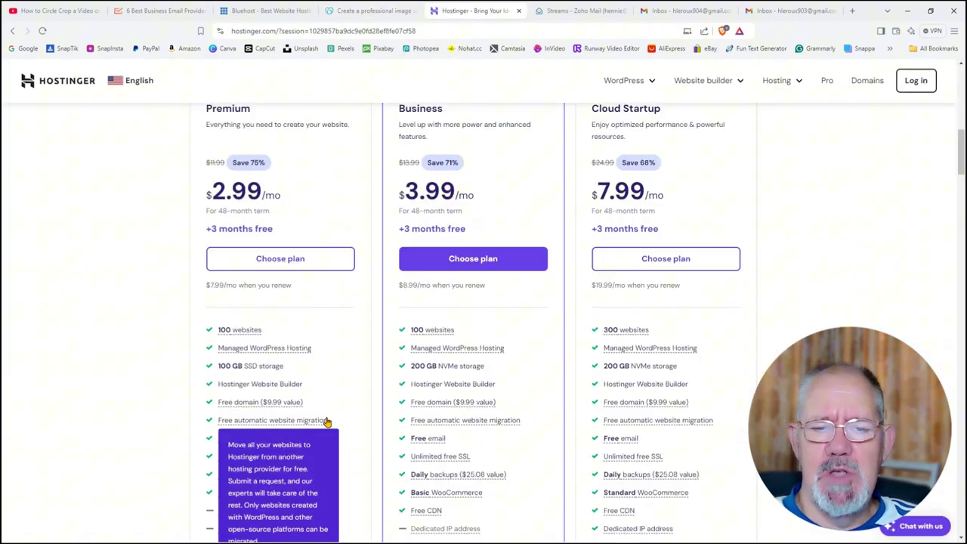
pyautogui.moveTo(294, 470)
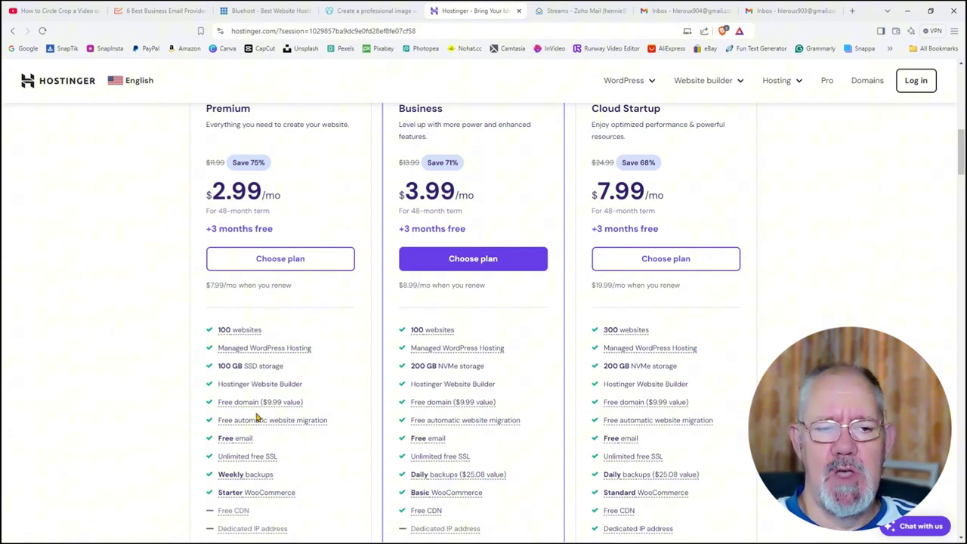
pyautogui.moveTo(245, 442)
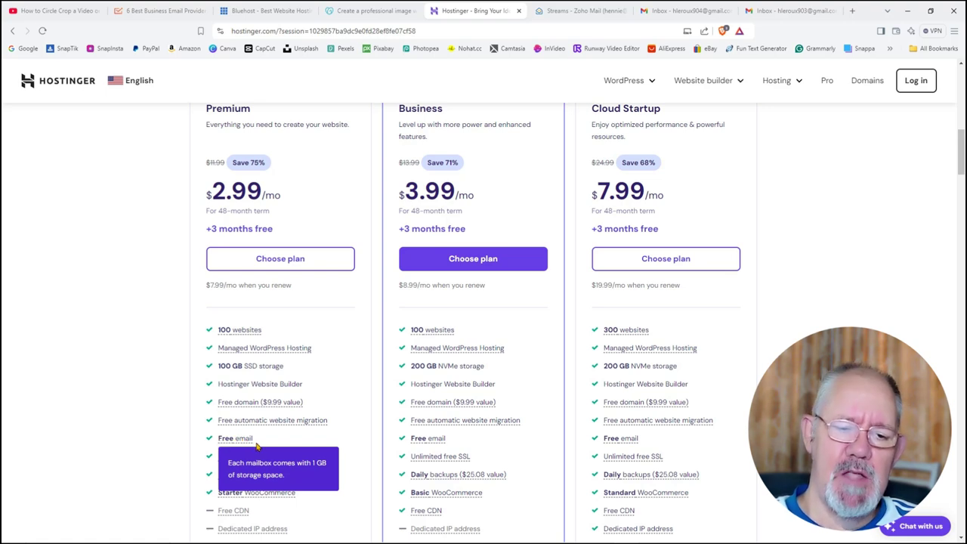
pyautogui.moveTo(251, 425)
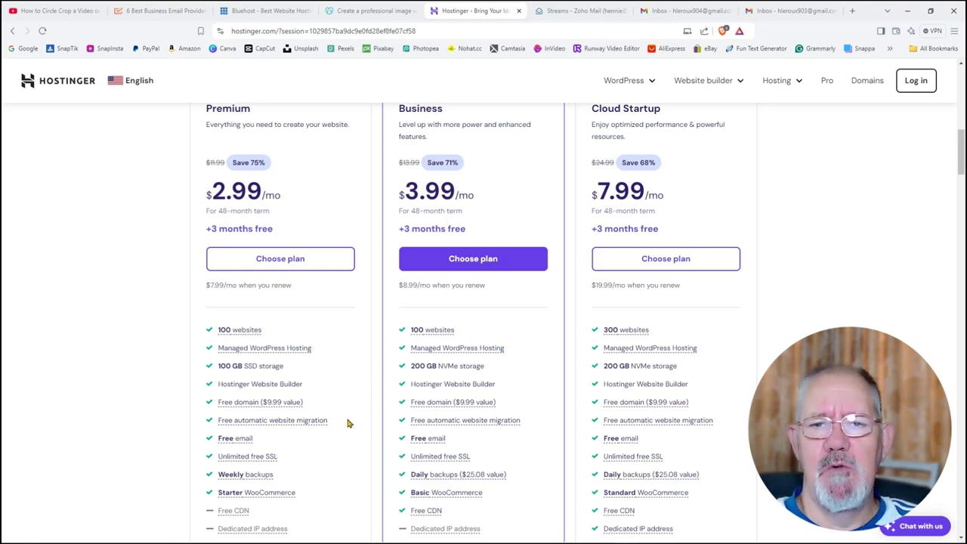
# Return to the Zoho Mail pricing page in Chrome, dismiss the sales popup and start signing up for the Forever Free Plan
pyautogui.moveTo(151, 540)
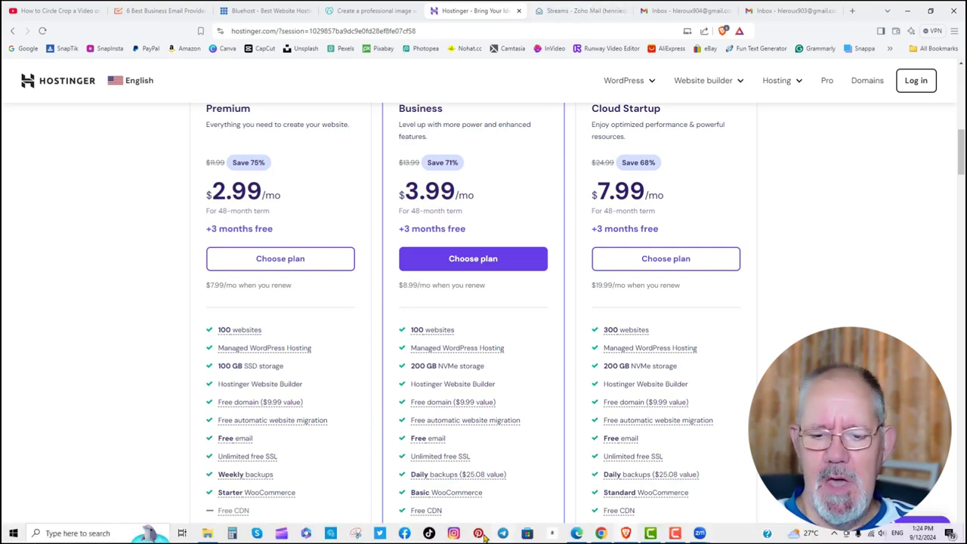
pyautogui.click(609, 531)
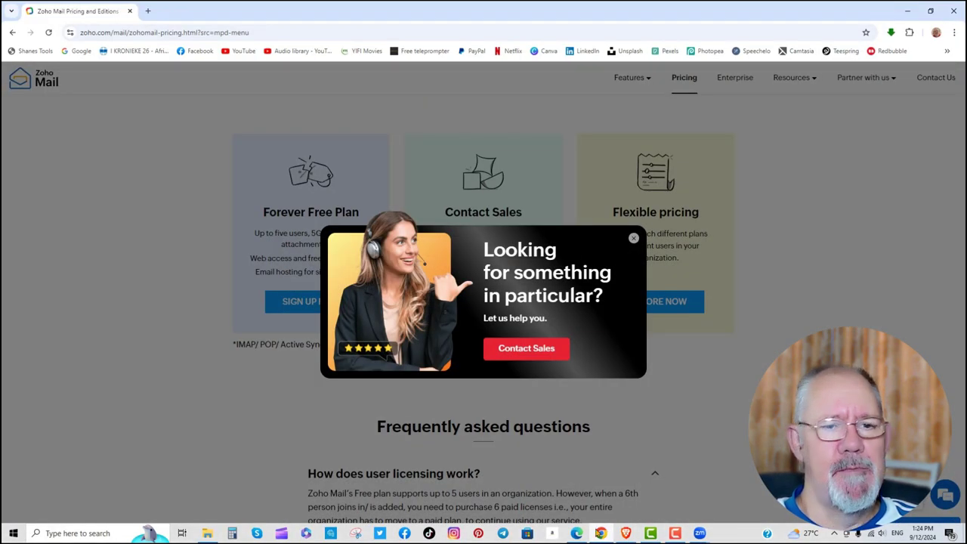
pyautogui.click(633, 238)
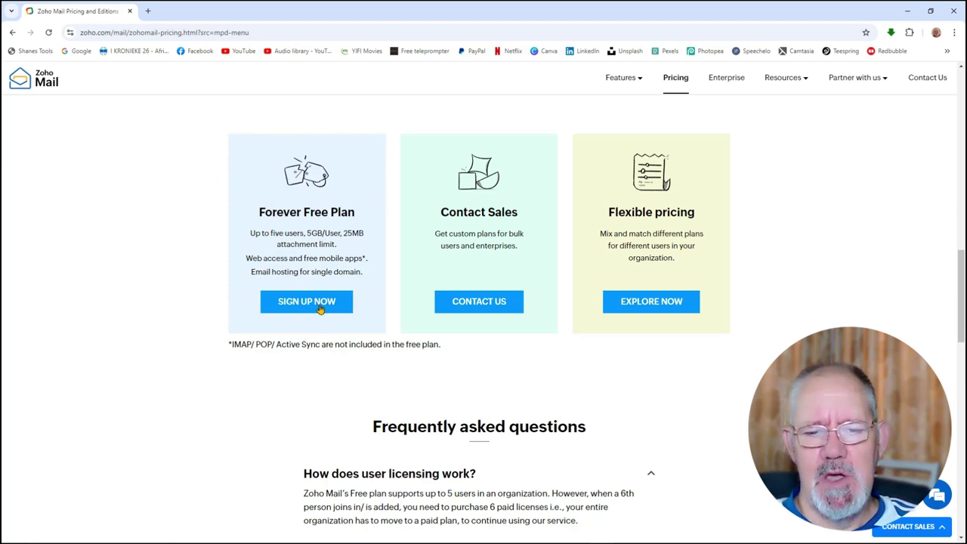
pyautogui.click(305, 305)
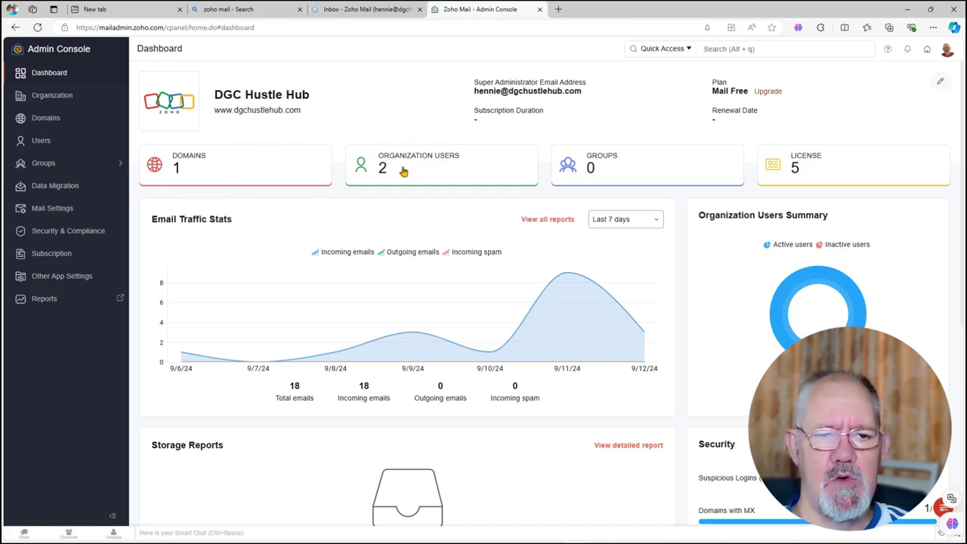
# Open the list of organization users from the Zoho Mail Admin Console dashboard
pyautogui.click(403, 172)
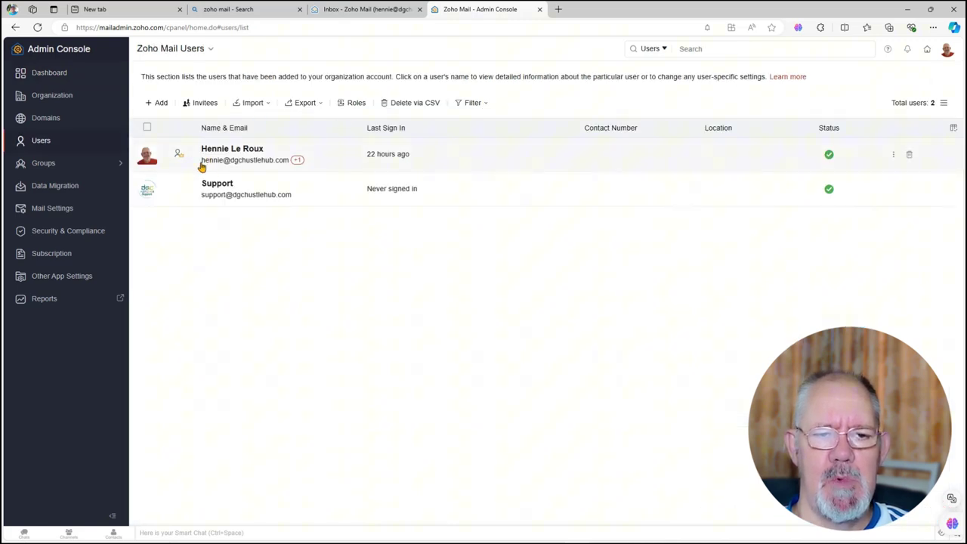